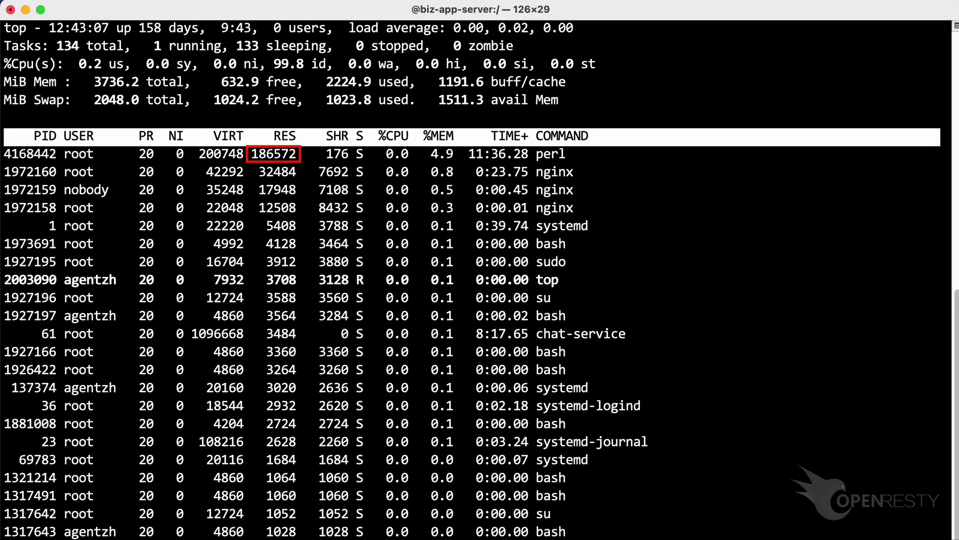
- List the running processes filtered for perl with the command "ps ax | grep perl"
type("ax | gre")
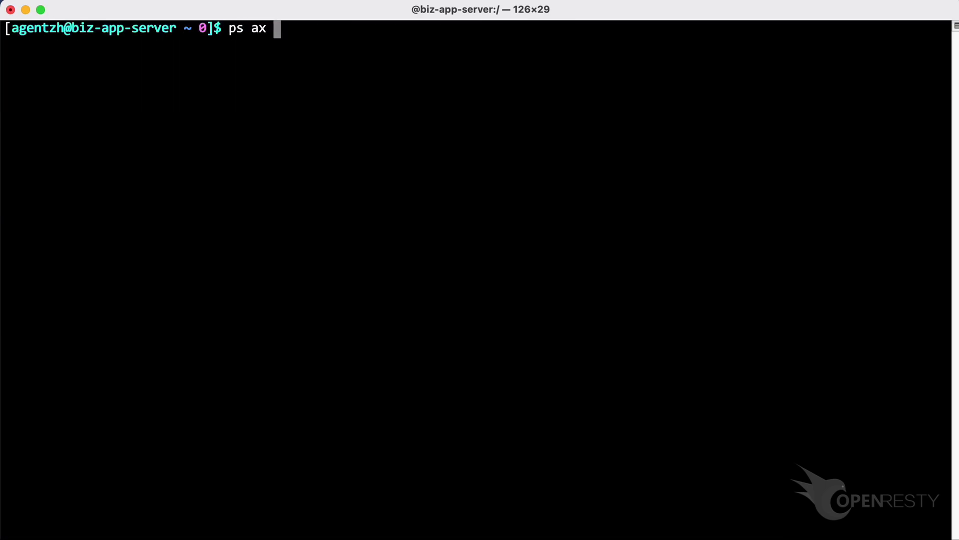
type("p perl")
key("Return")
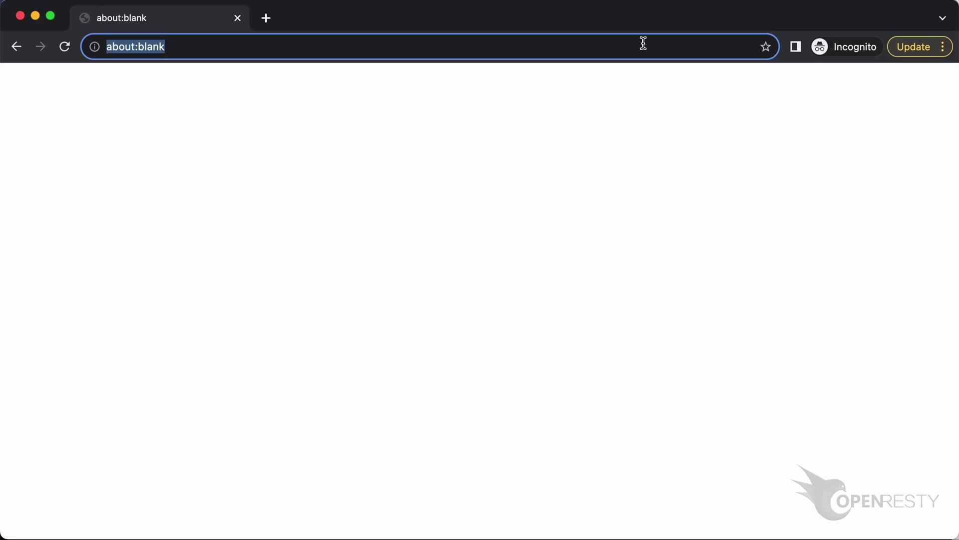
- Switch to the browser, open xray.openresty.com and check the target machine list, keeping biz-app-server as the target
type("xray.openresty.com")
key("Return")
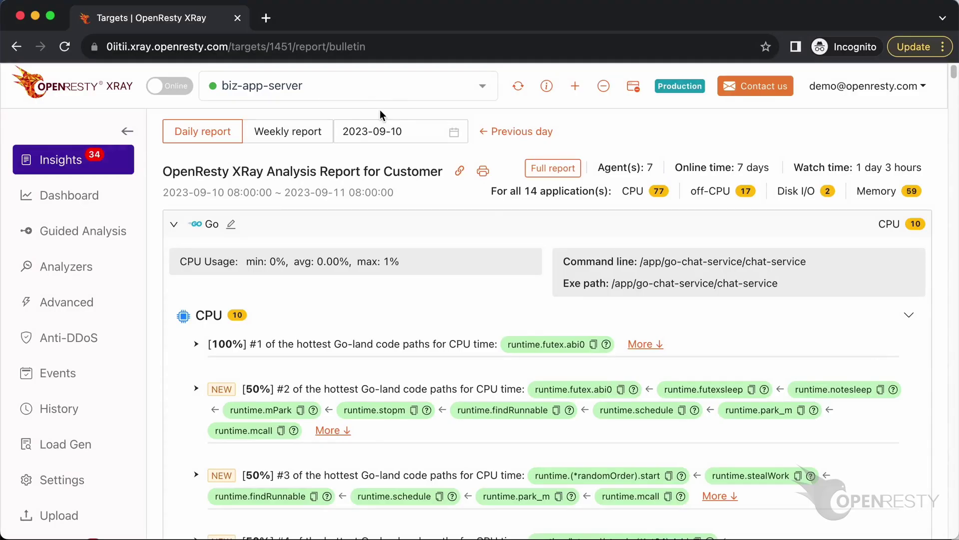
left_click(376, 94)
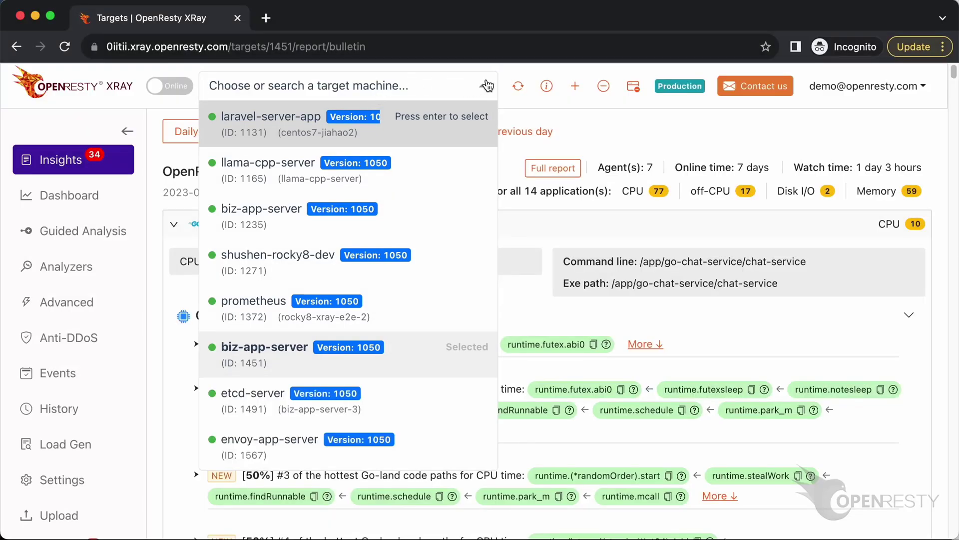
left_click(487, 85)
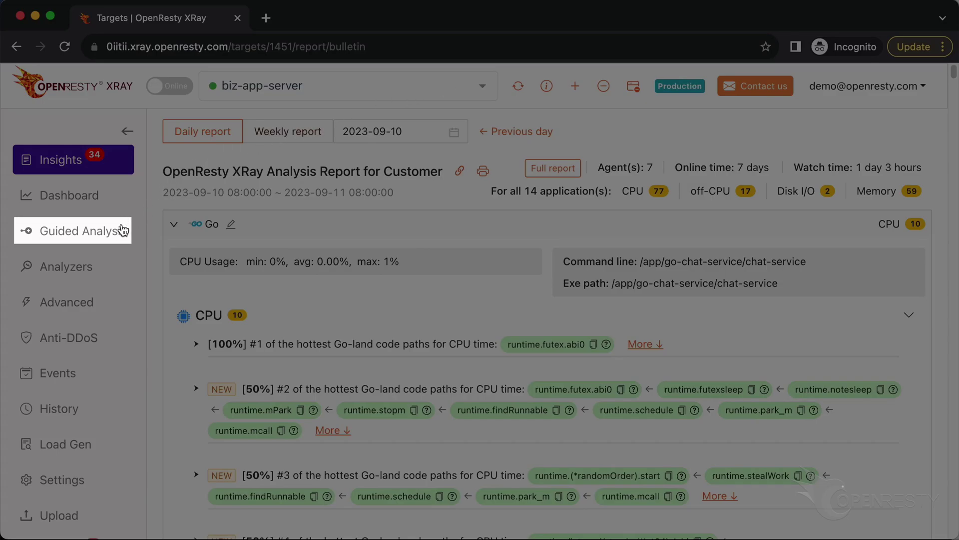
- Start a Guided Analysis with High memory usage as the problem type and proceed to target selection
left_click(124, 231)
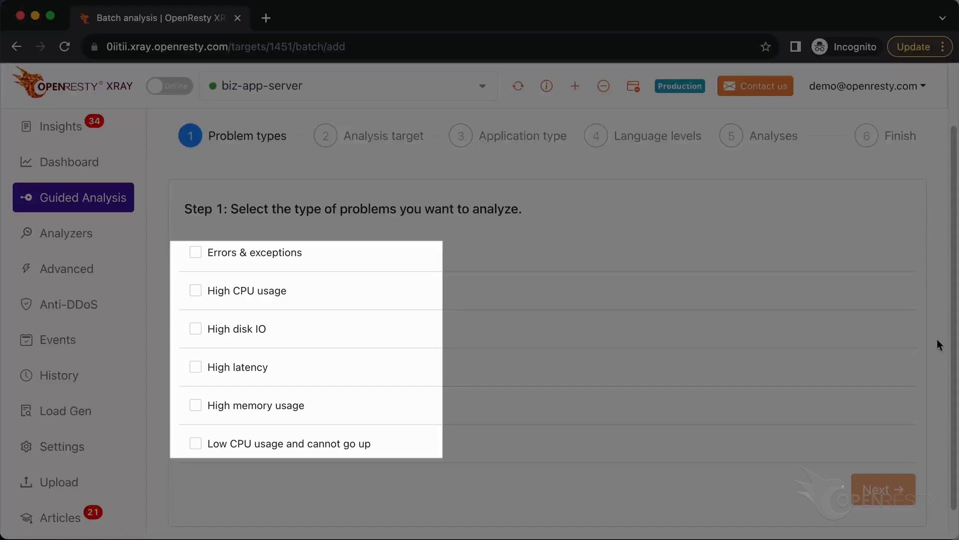
left_click(938, 345)
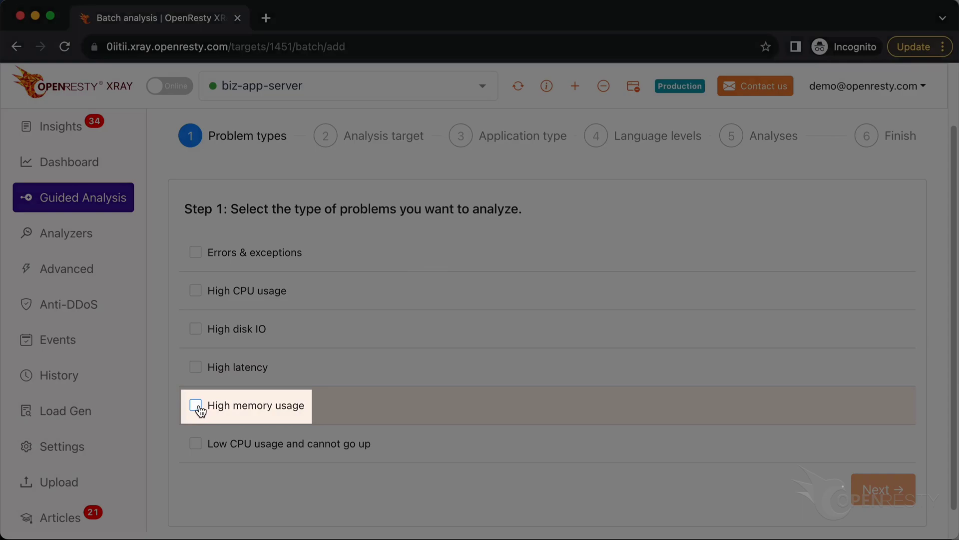
left_click(199, 408)
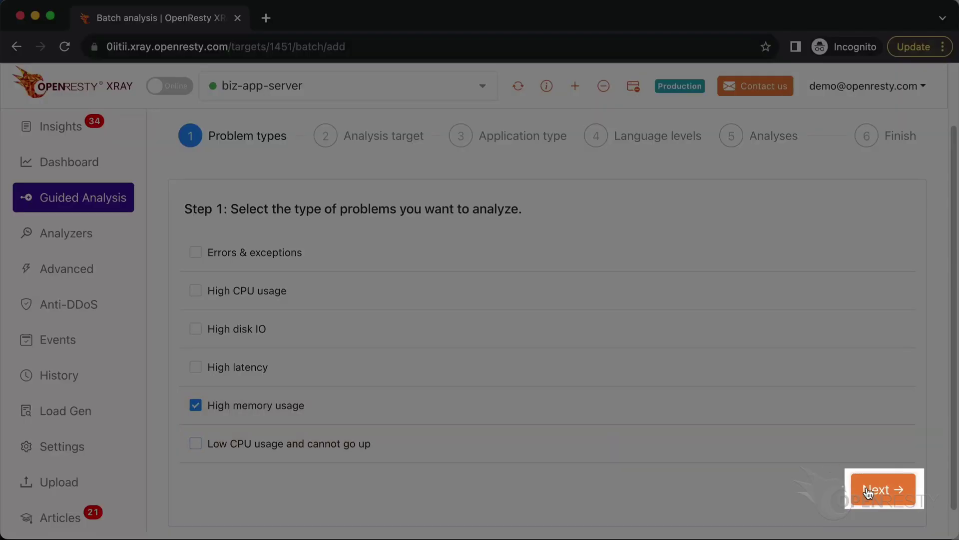
left_click(882, 491)
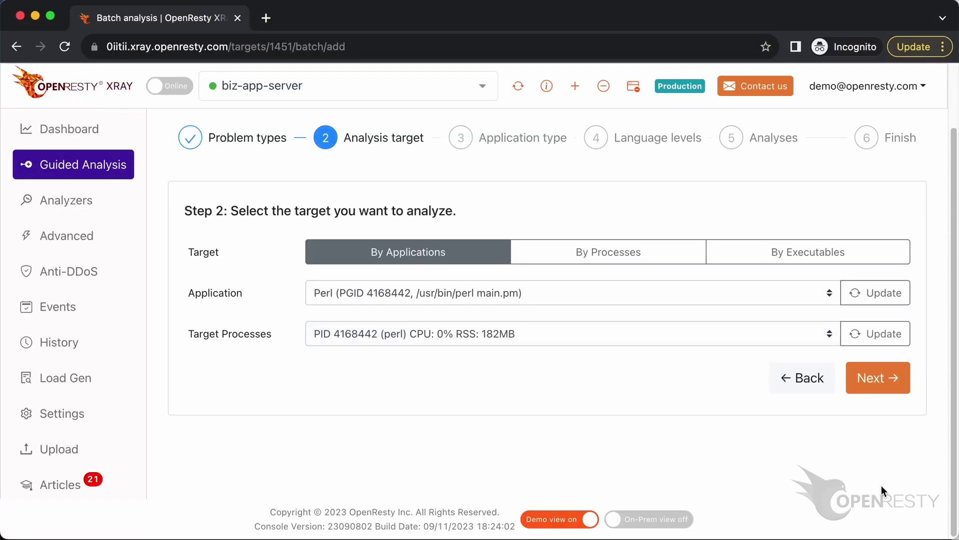
- Keep the Perl application (/usr/bin/perl main.pm) and its process PID 4168442 as the analysis target and proceed
left_click(530, 294)
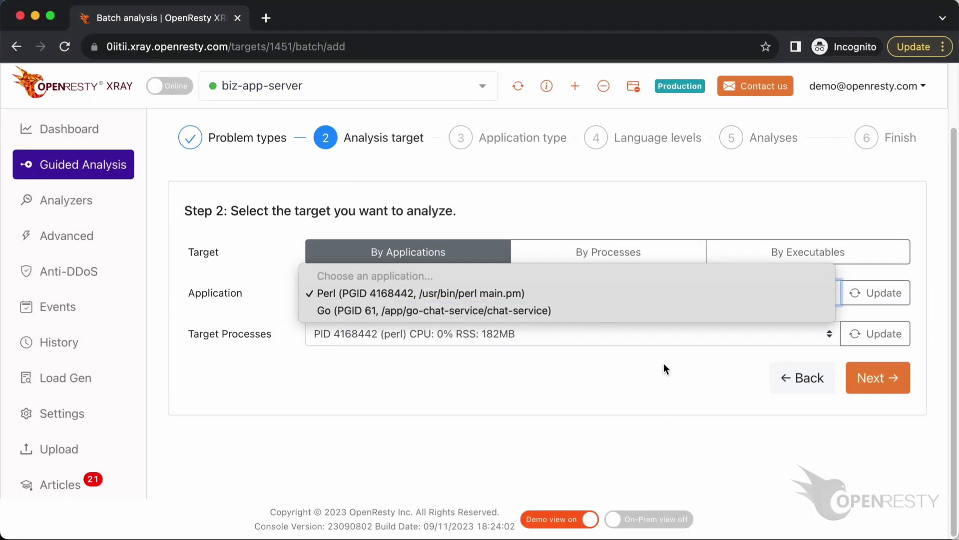
left_click(664, 362)
left_click(617, 334)
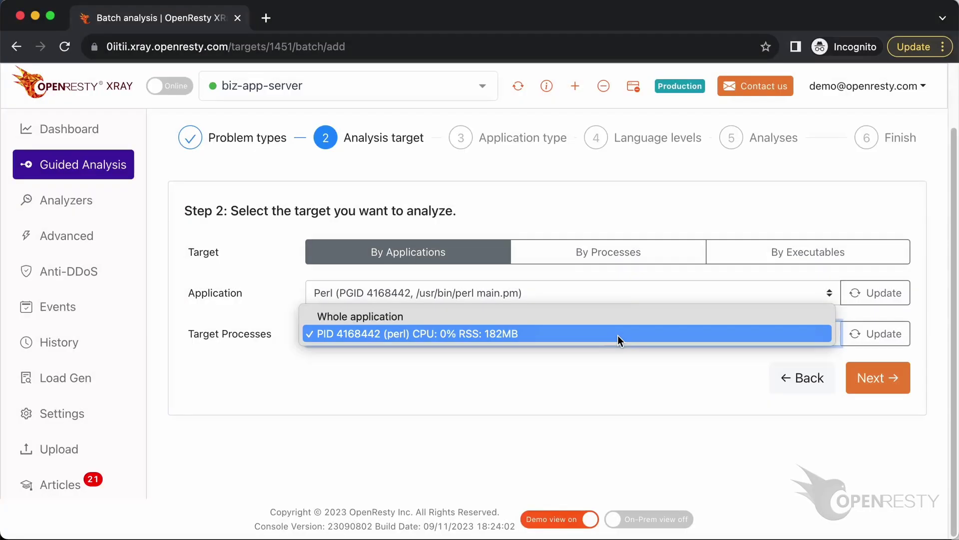
left_click(617, 334)
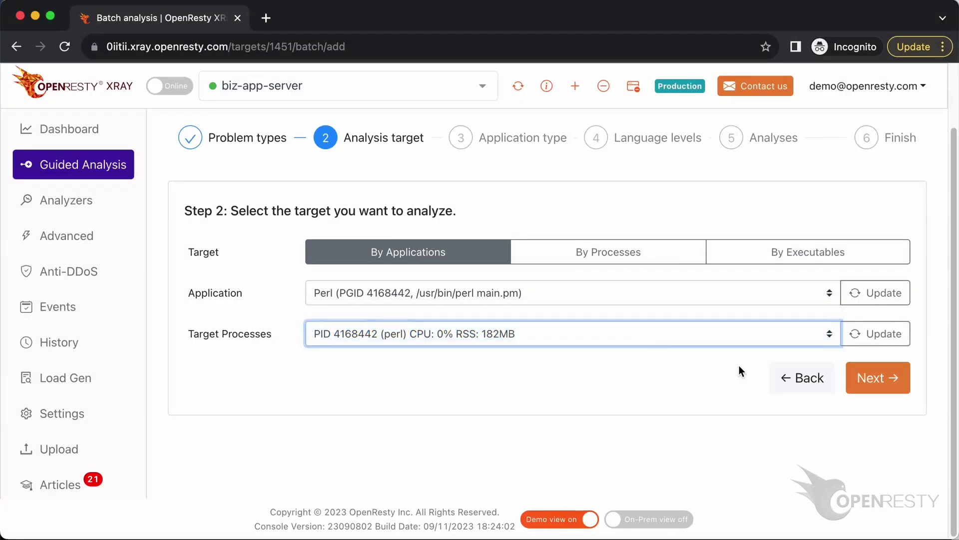
left_click(871, 378)
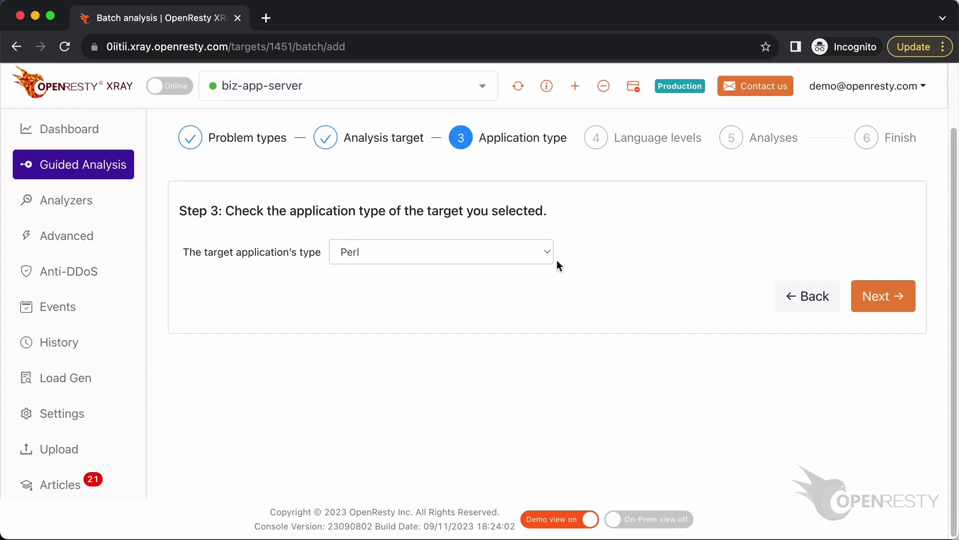
- Check the available application types, keep Perl for the target and proceed to the language levels
left_click(549, 256)
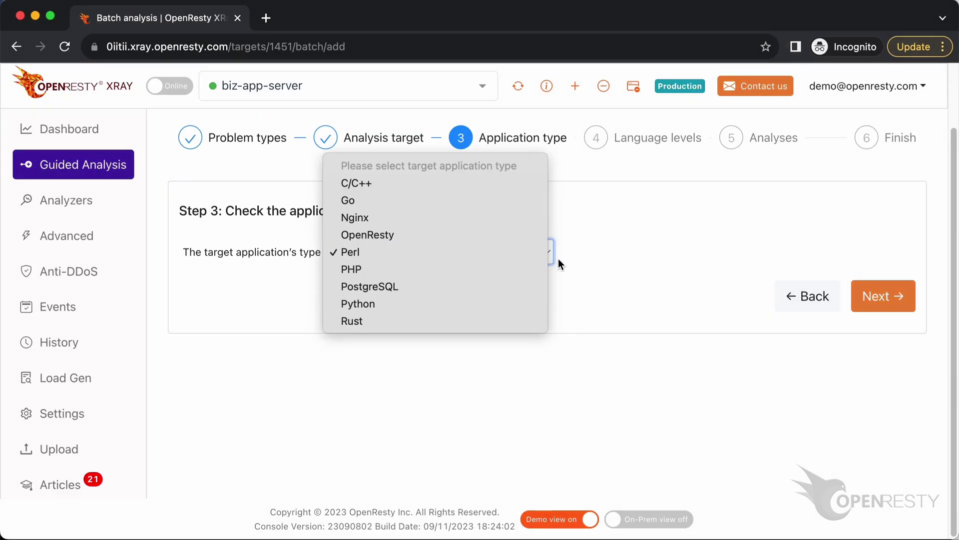
left_click(558, 260)
left_click(869, 305)
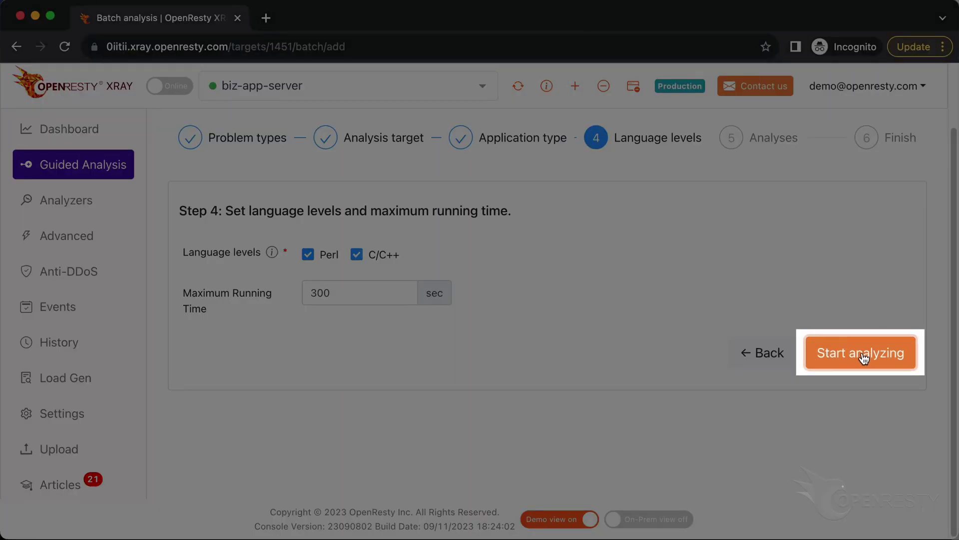
- Start analyzing with the Perl and C/C++ language levels and a 300-second maximum running time, and stop during round 2
left_click(864, 356)
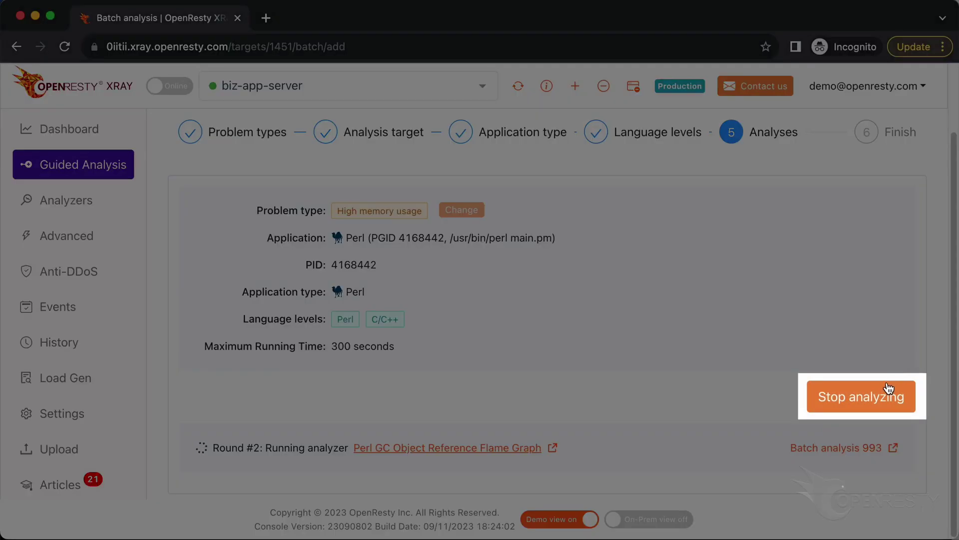
left_click(888, 389)
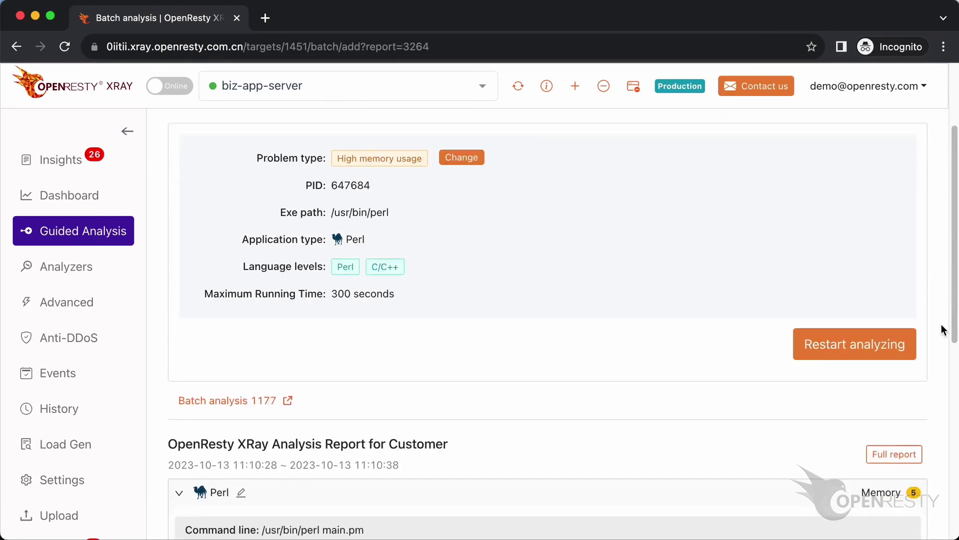
- Expand the report's #1 GC object memory reference path and examine its flame graph and explanation
scroll(943, 330, "down", 6)
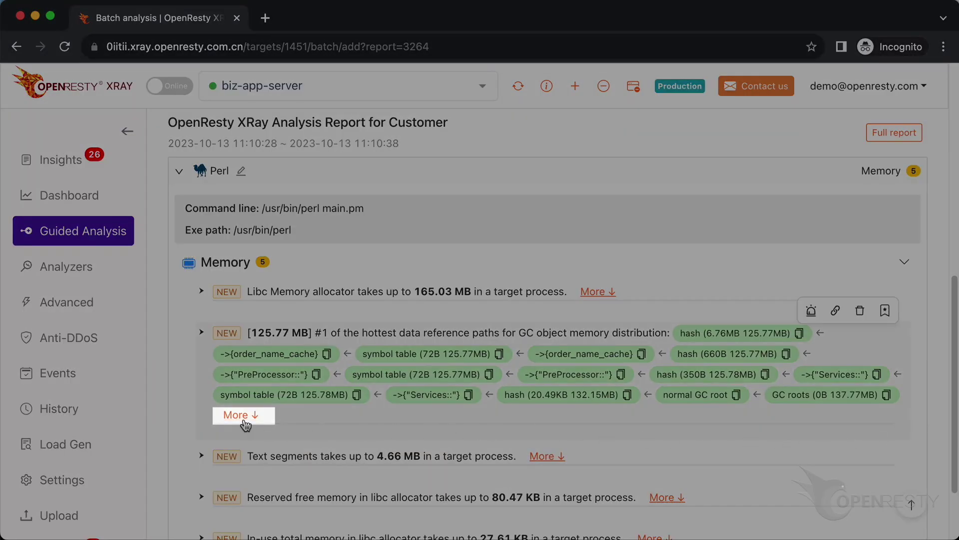
left_click(245, 415)
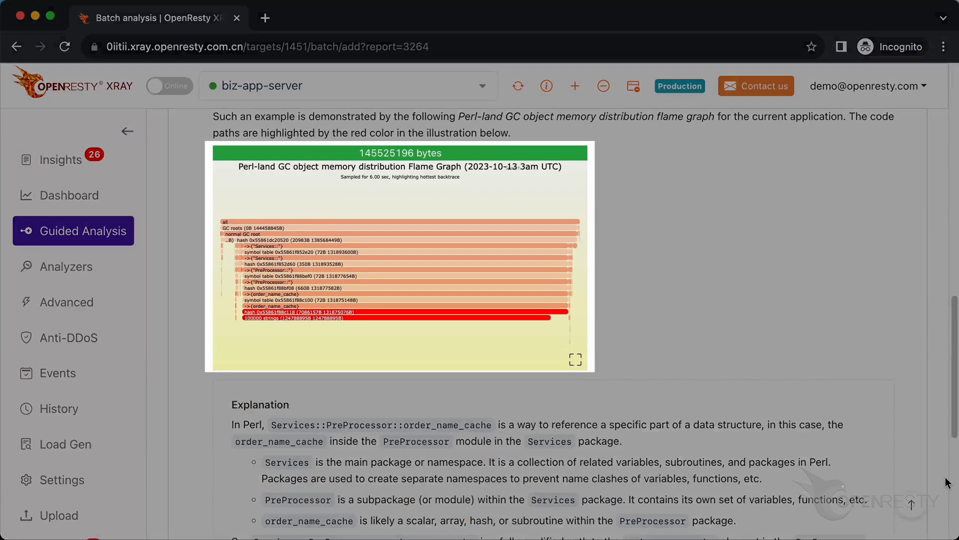
scroll(945, 482, "down", 5)
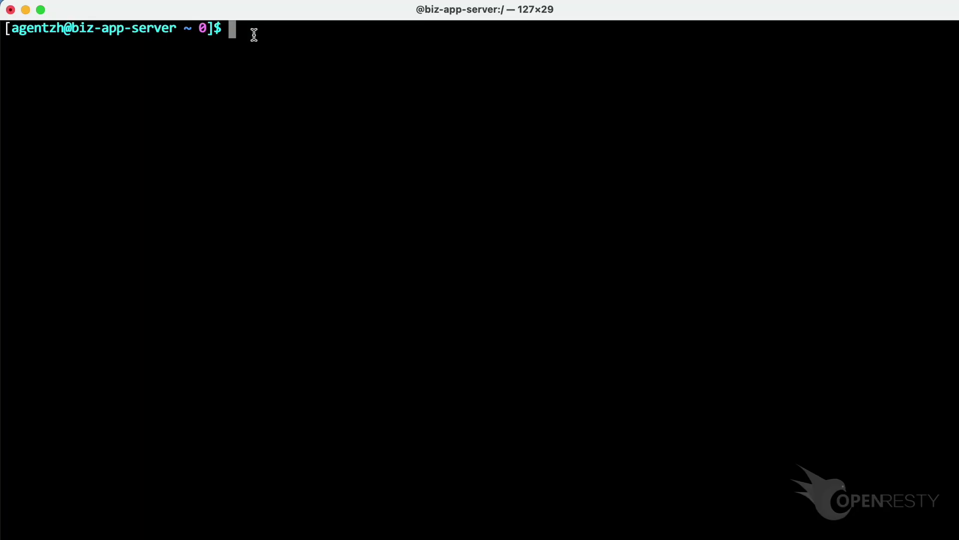
- Switch to the terminal, go to /app/perl-order-service/ and locate the file with "find . | grep Services/PreProcessor.pm"
type("cd /app/perl-order-service/")
key("Return")
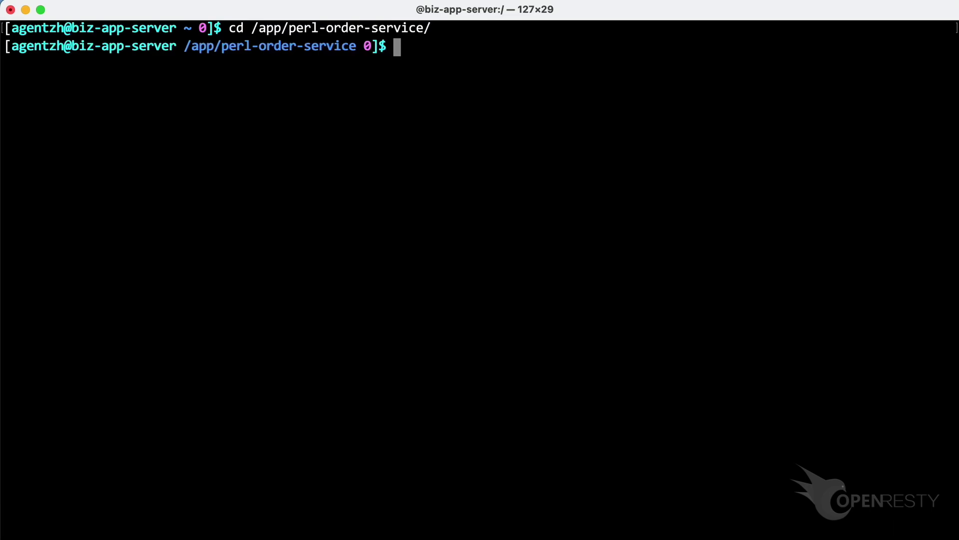
type("find . | grep Services/PreProcessor.pm")
key("Return")
- Open ./Services/PreProcessor.pm in vim, using the path copied from the find output
type("vim")
left_click_drag(6, 62, 210, 65)
key("cmd+c")
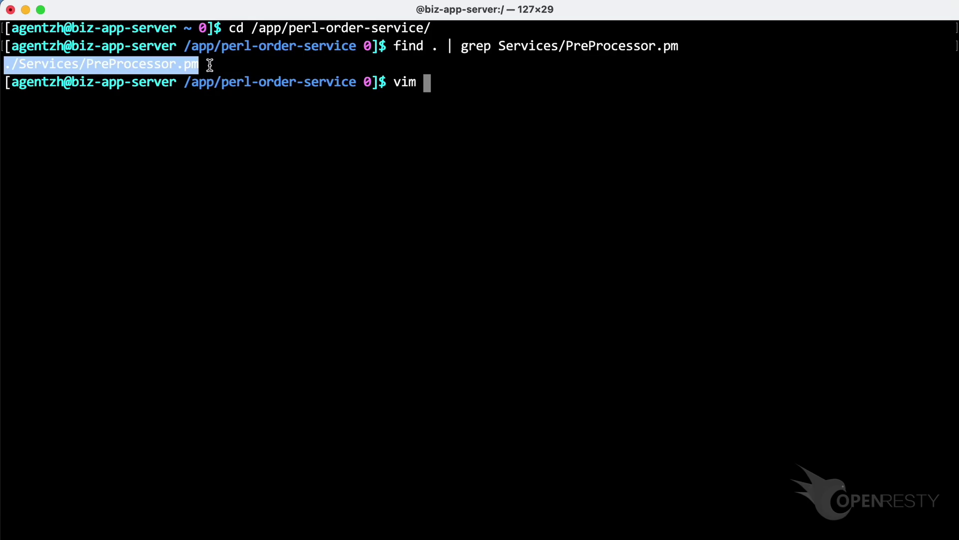
right_click(433, 81)
left_click(473, 114)
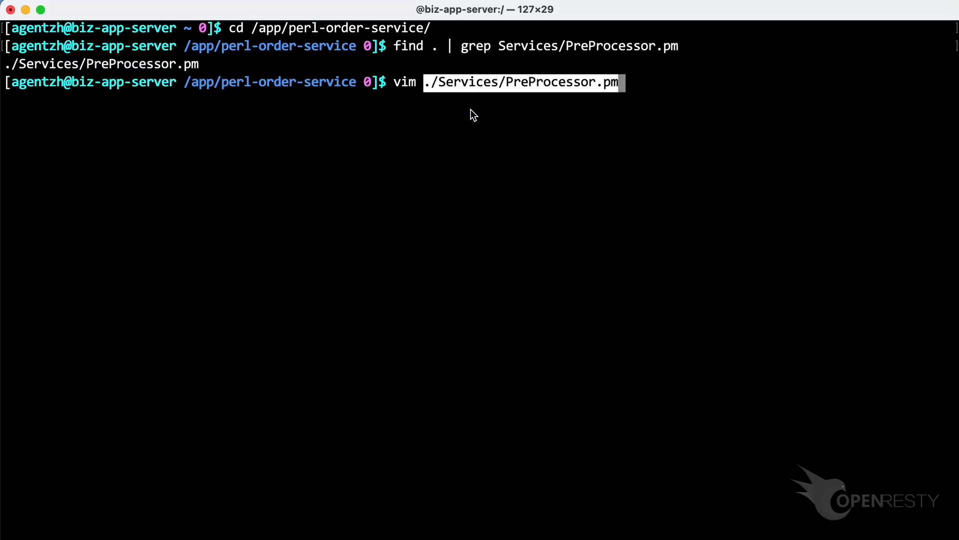
key("Return")
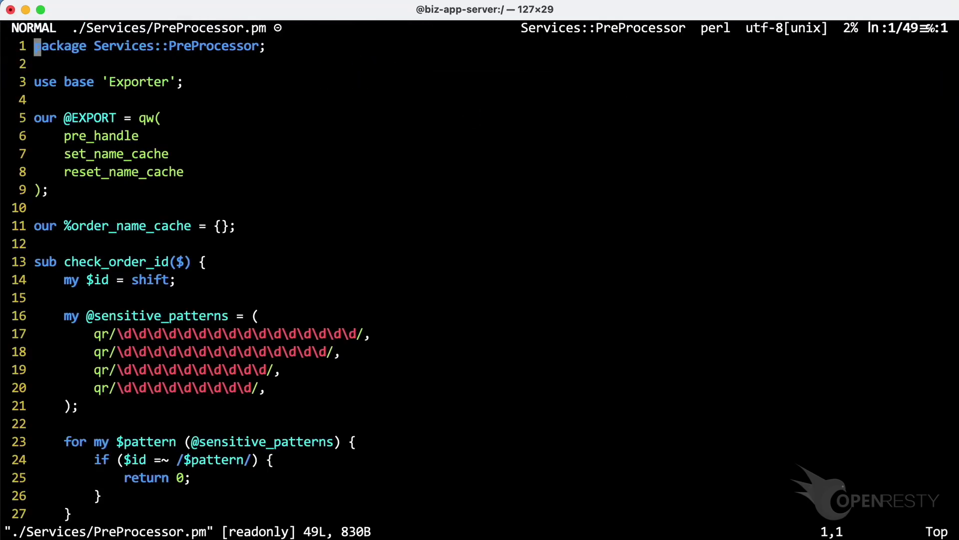
- Search the Perl module for order_name_cache and go through its matches
type("/")
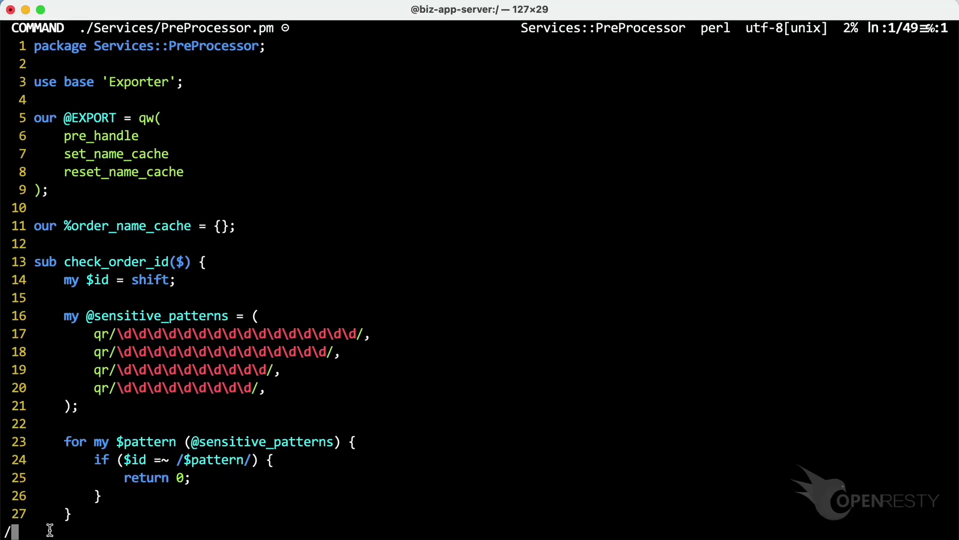
right_click(50, 528)
left_click(83, 500)
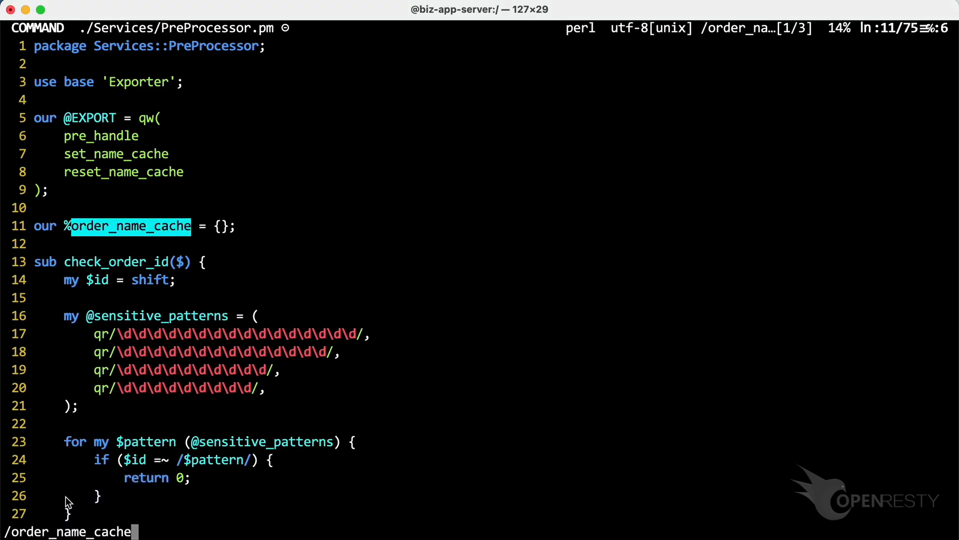
key("Return")
key("n")
key("n")
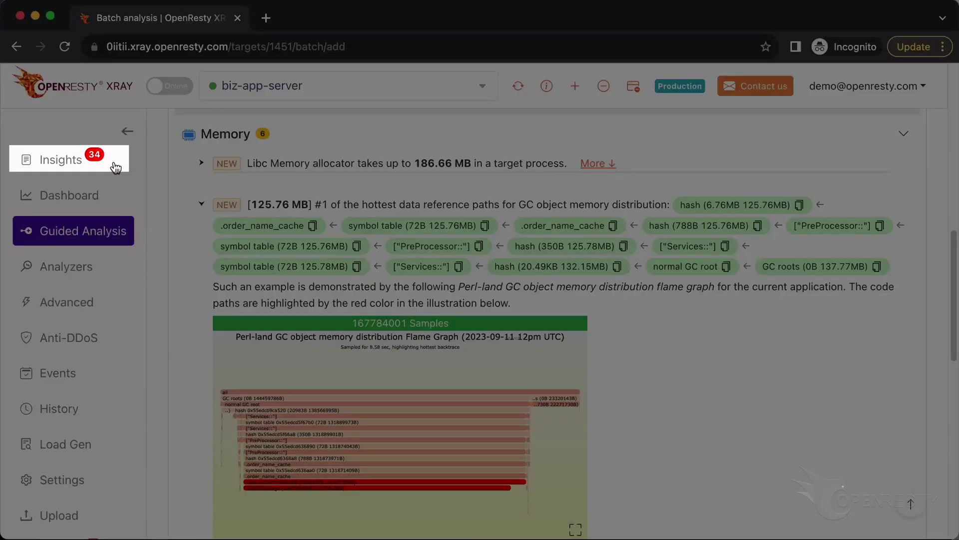
- Switch to the browser and open the Insights report page for biz-app-server
left_click(116, 167)
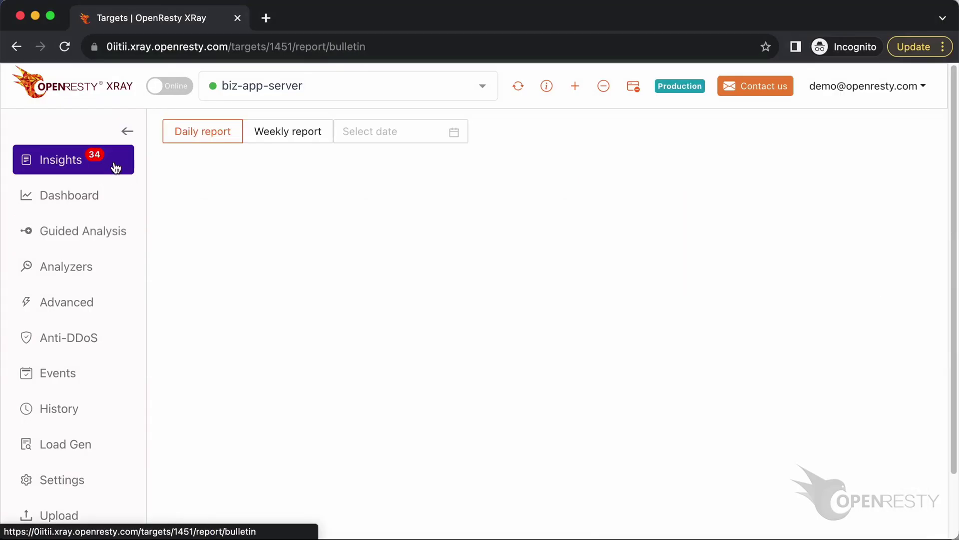